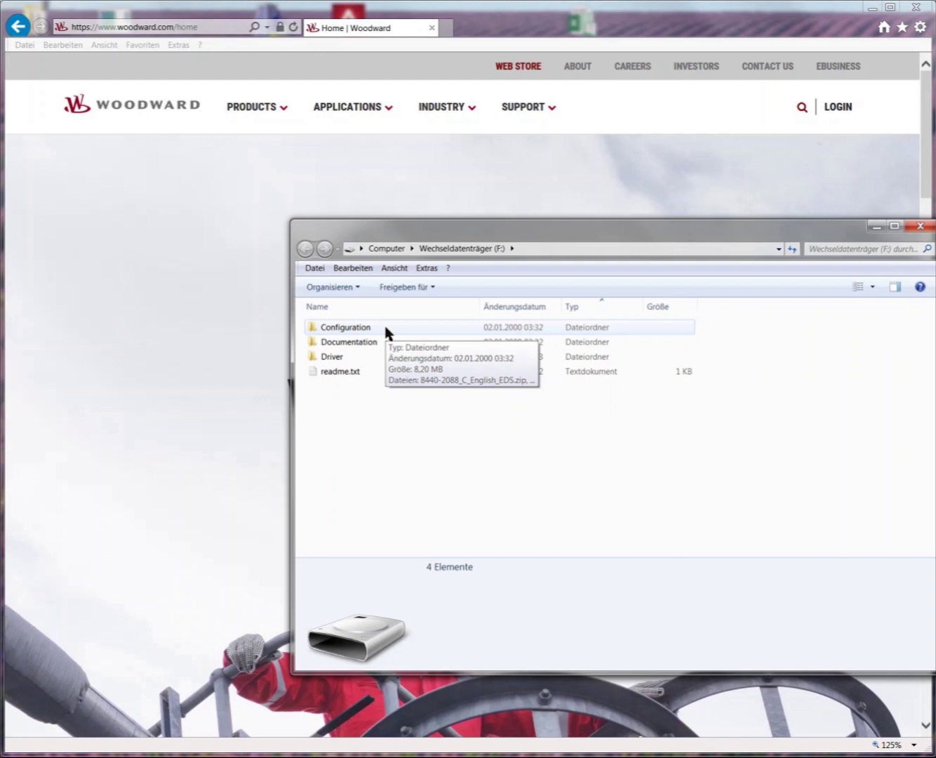
In the Configuration folder, review English_EDS.zip, Multilingual_Package.zip and the ToolKit.msi, then launch the installer.
{"action": "double_click", "coordinate": [387, 332]}
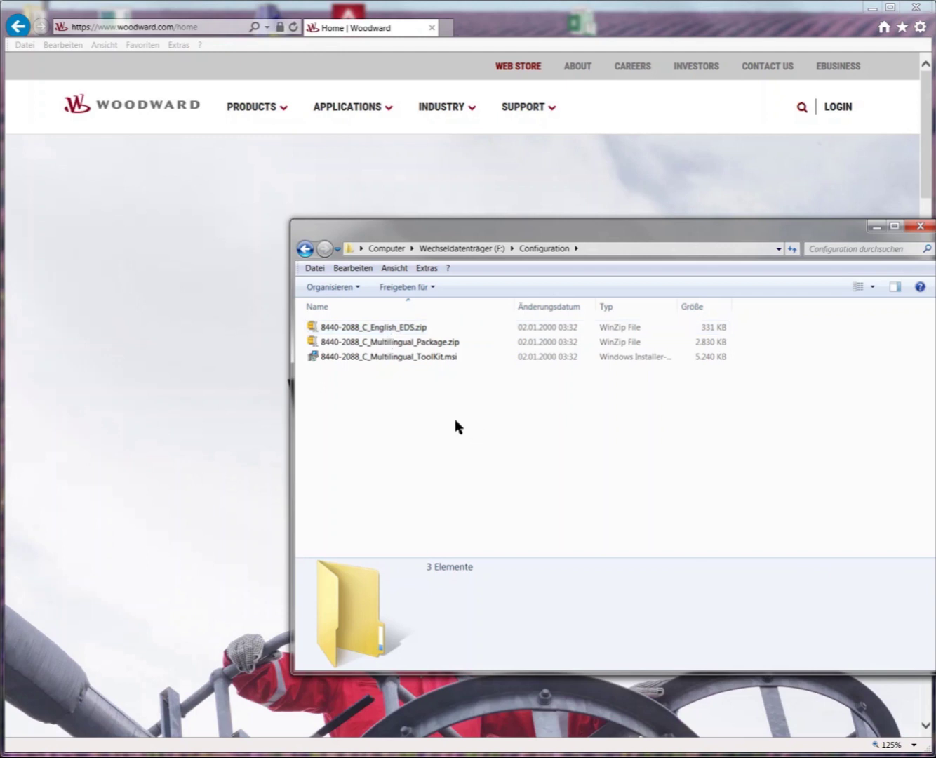
{"action": "left_click", "coordinate": [438, 329]}
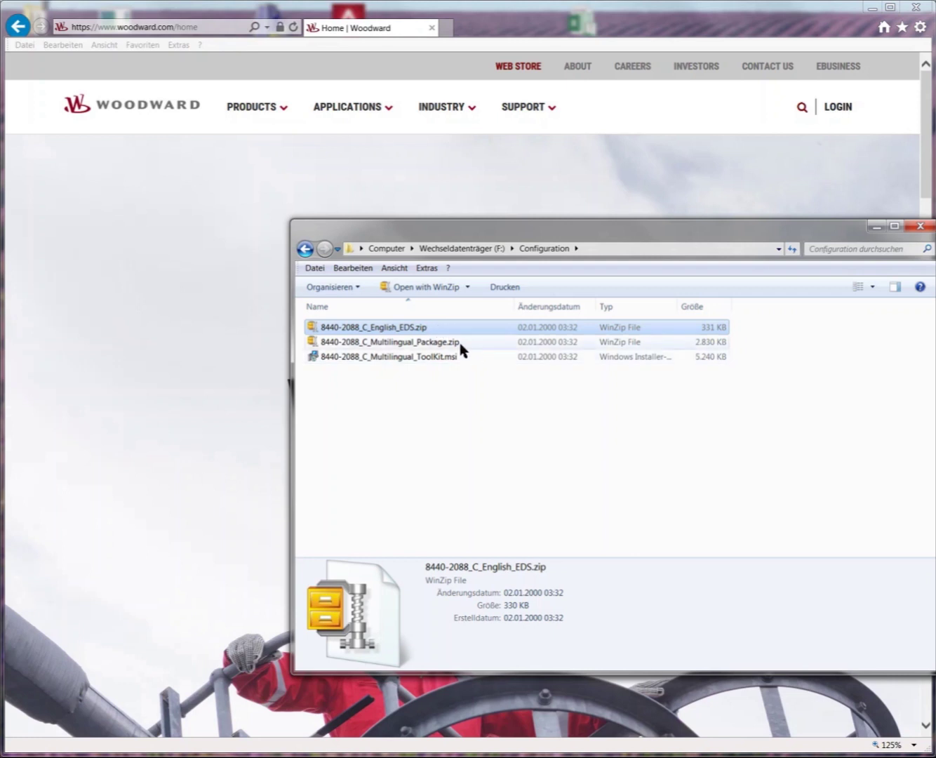
{"action": "left_click", "coordinate": [459, 342]}
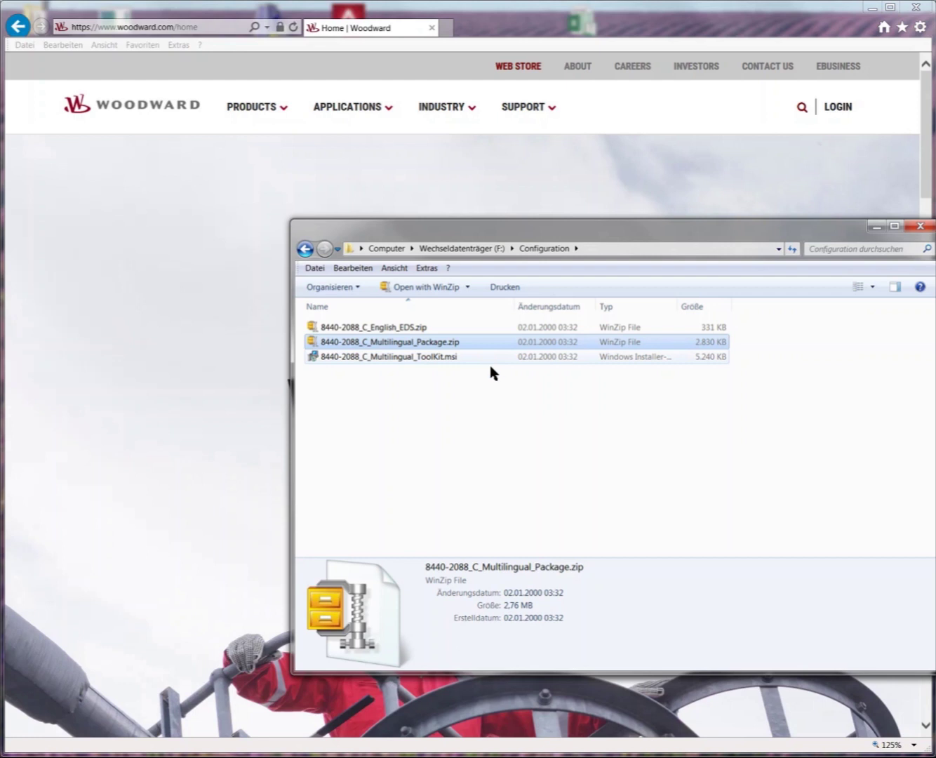
{"action": "left_click", "coordinate": [472, 359]}
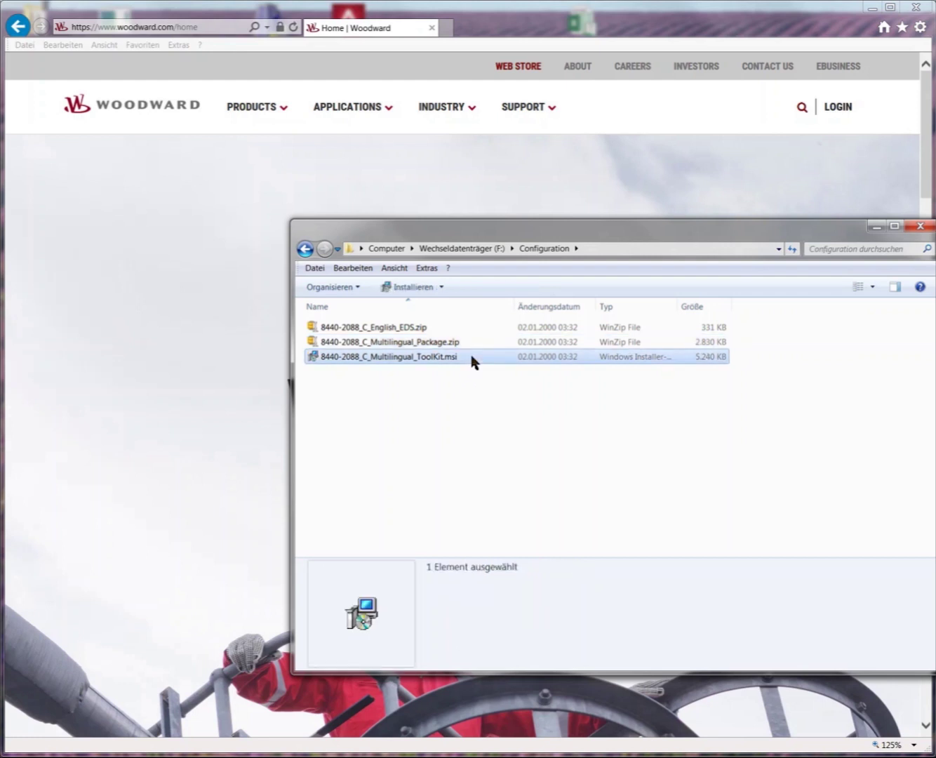
{"action": "double_click", "coordinate": [472, 359]}
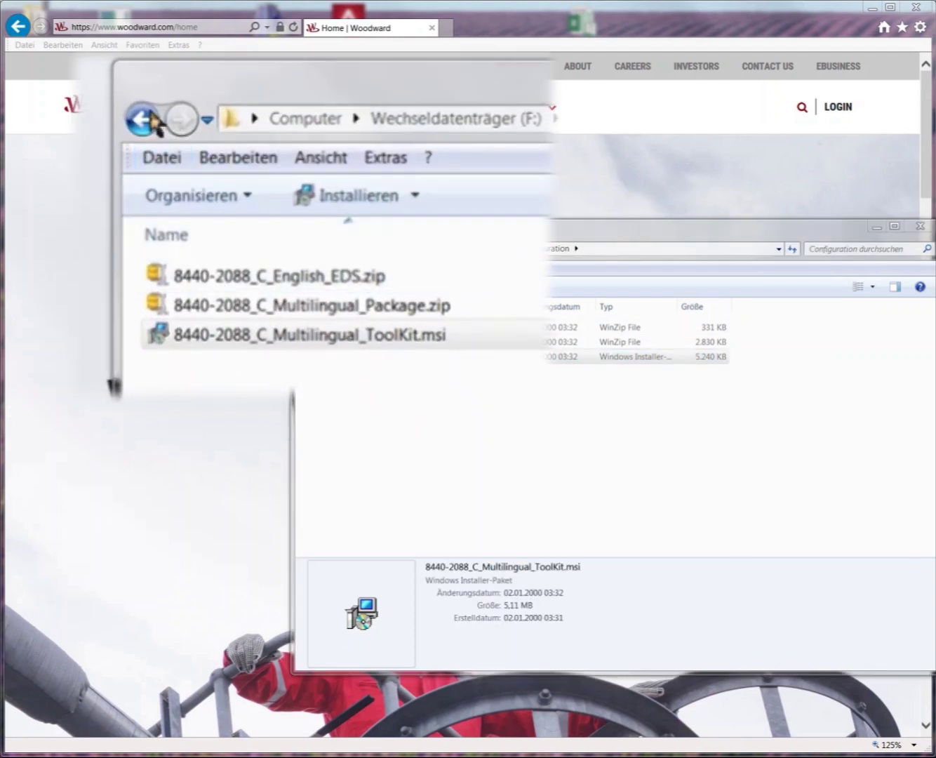
Go back to the drive's top level and open the Documentation folder.
{"action": "left_click", "coordinate": [304, 249]}
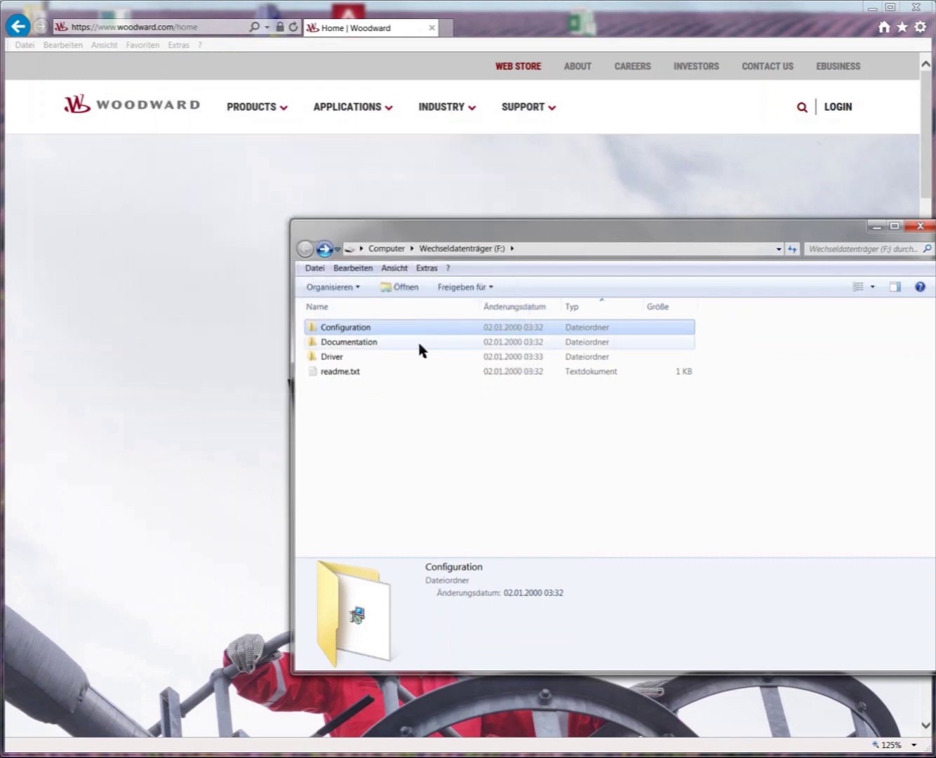
{"action": "left_click", "coordinate": [420, 344]}
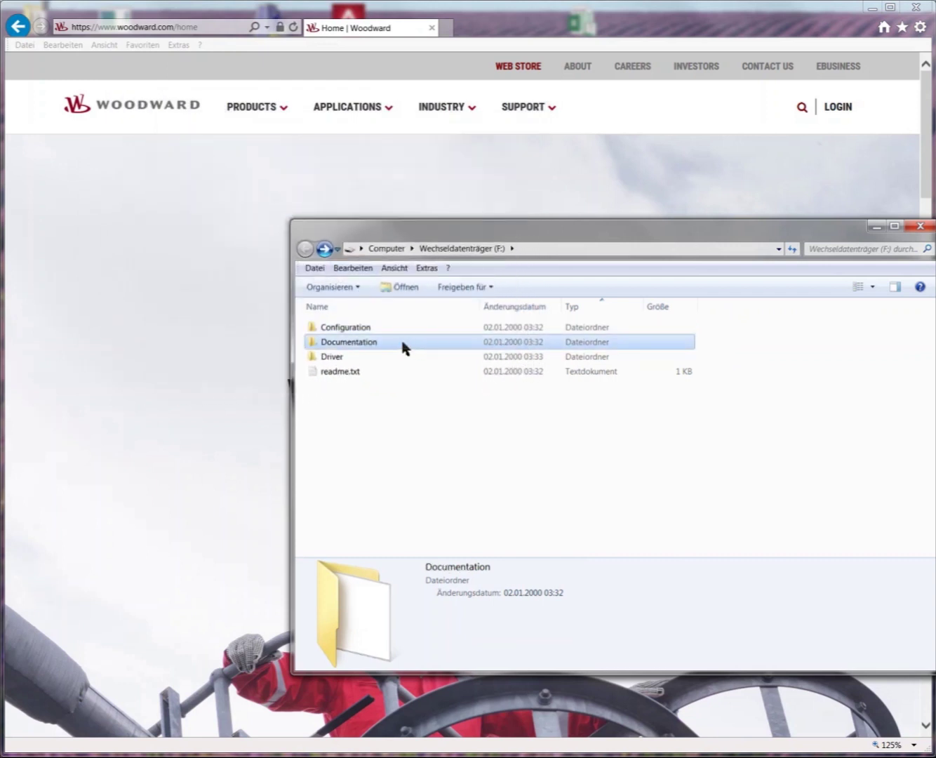
{"action": "double_click", "coordinate": [349, 313]}
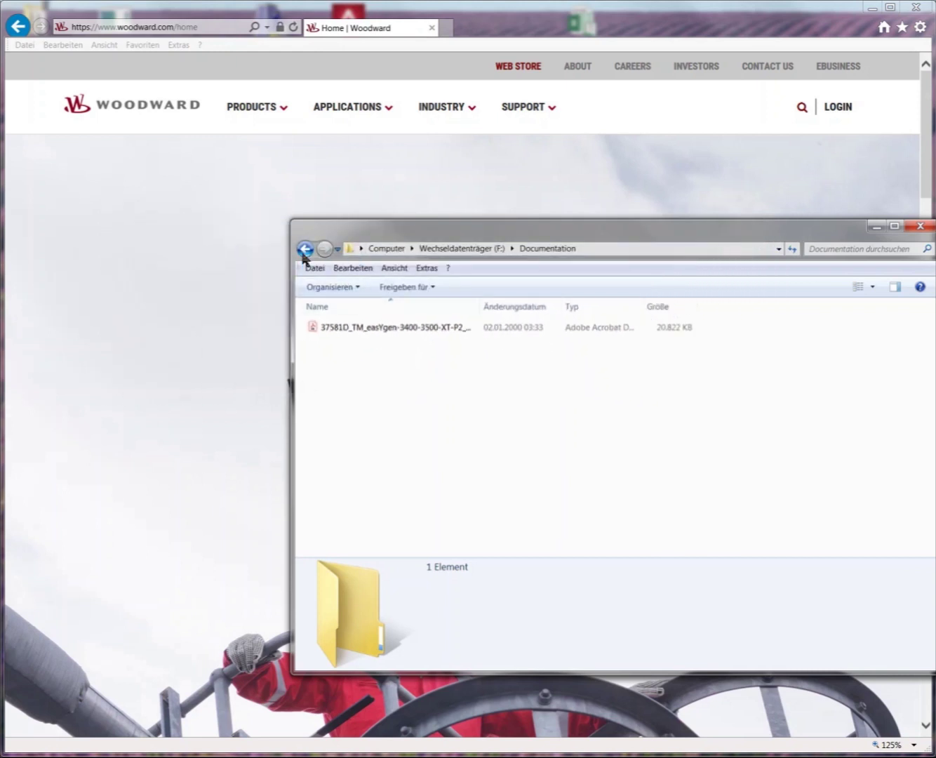
Open the Driver folder, select 9927-2579_NEW.exe, and return to the top level.
{"action": "left_click", "coordinate": [305, 249]}
{"action": "left_click", "coordinate": [388, 357]}
{"action": "double_click", "coordinate": [388, 356]}
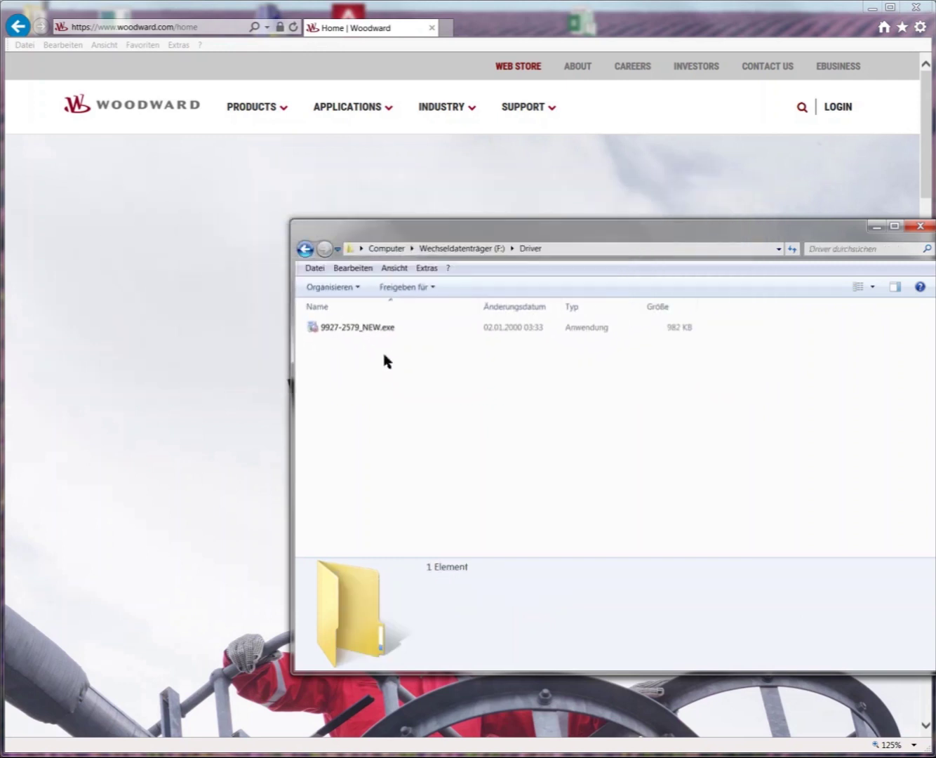
{"action": "left_click", "coordinate": [380, 332]}
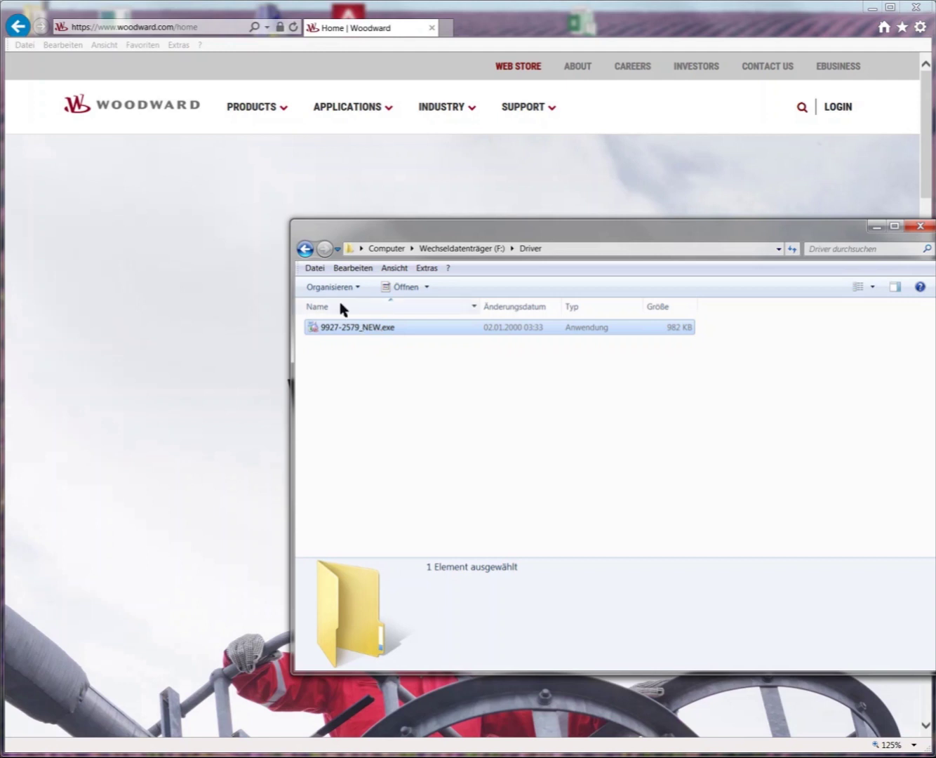
{"action": "left_click", "coordinate": [305, 250]}
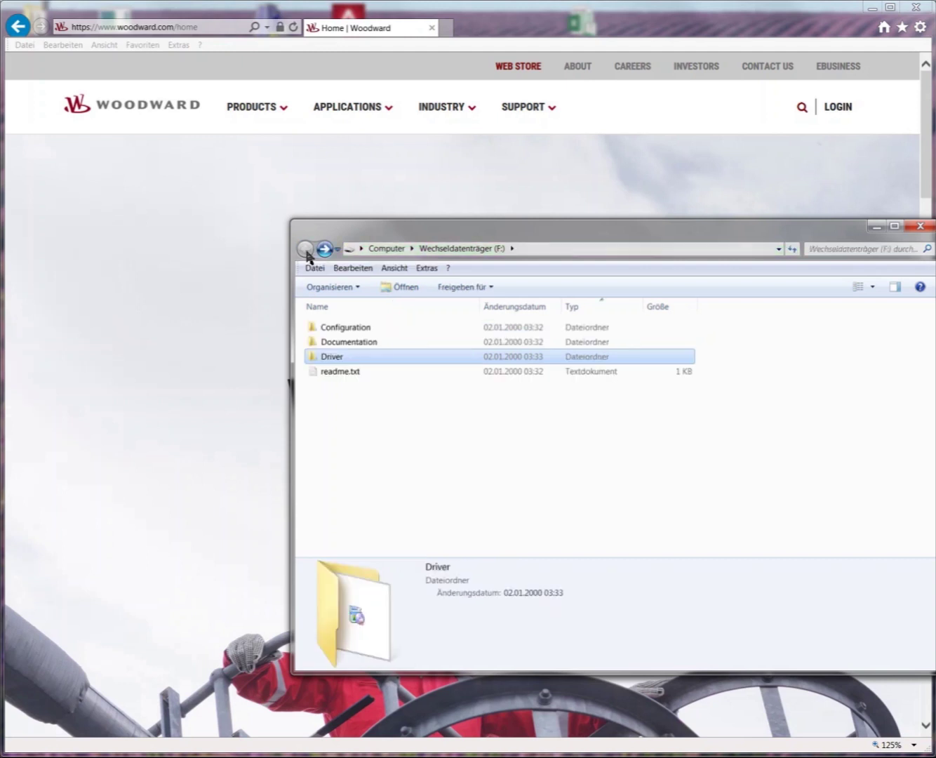
Run the Configuration folder's ToolKit.msi and install Woodward Toolkit 8440-2088 C to the default path.
{"action": "mouse_move", "coordinate": [393, 328]}
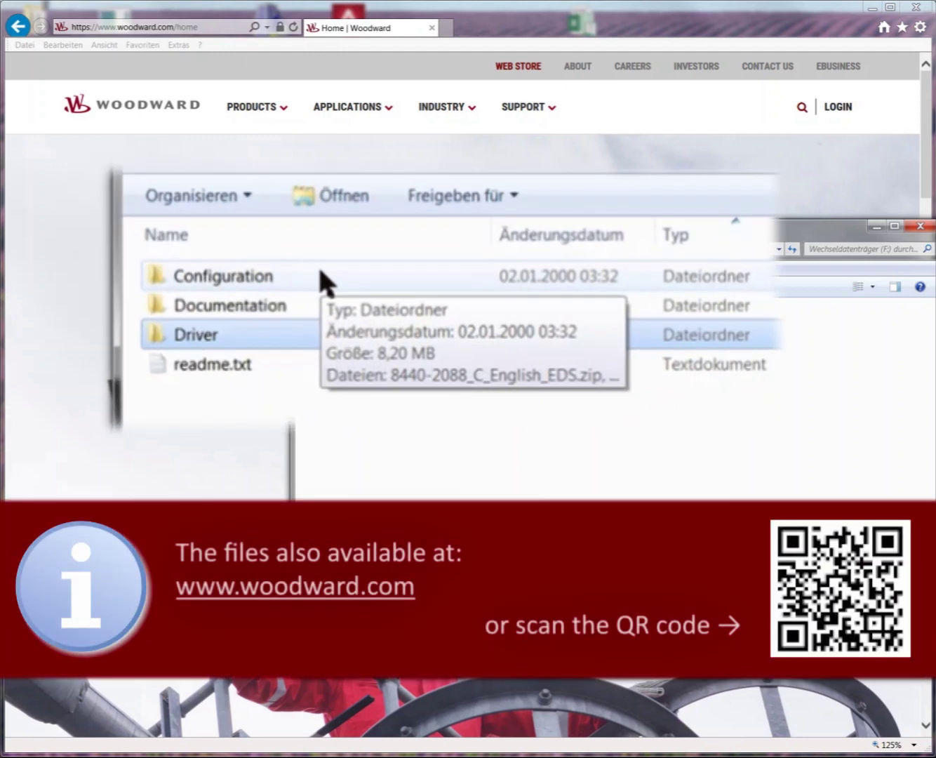
{"action": "double_click", "coordinate": [321, 273]}
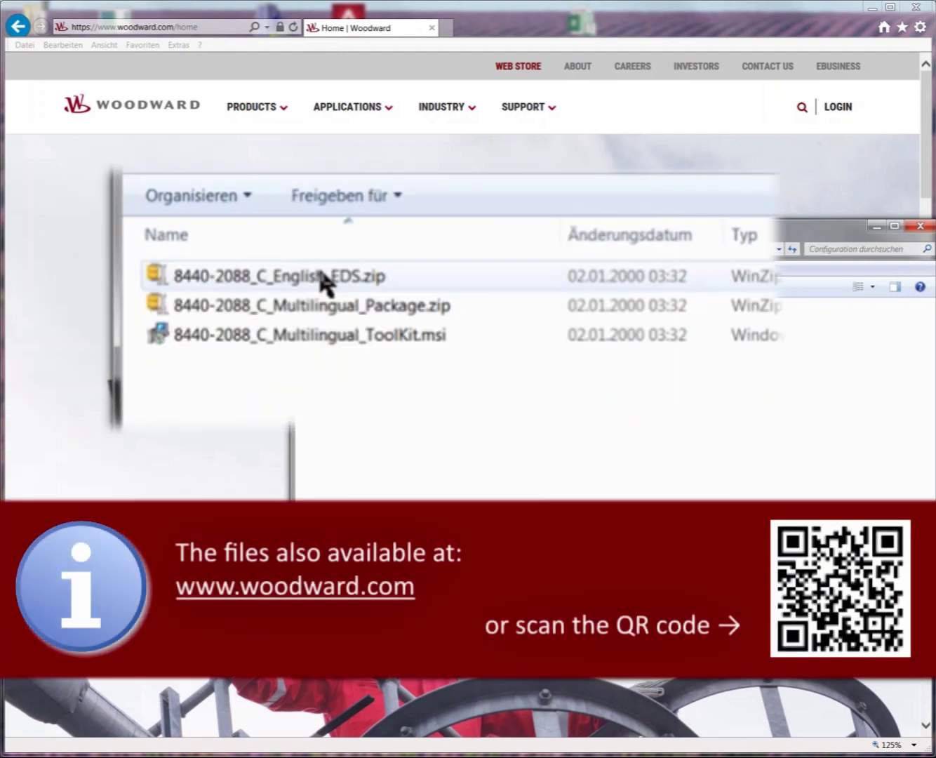
{"action": "left_click", "coordinate": [404, 336]}
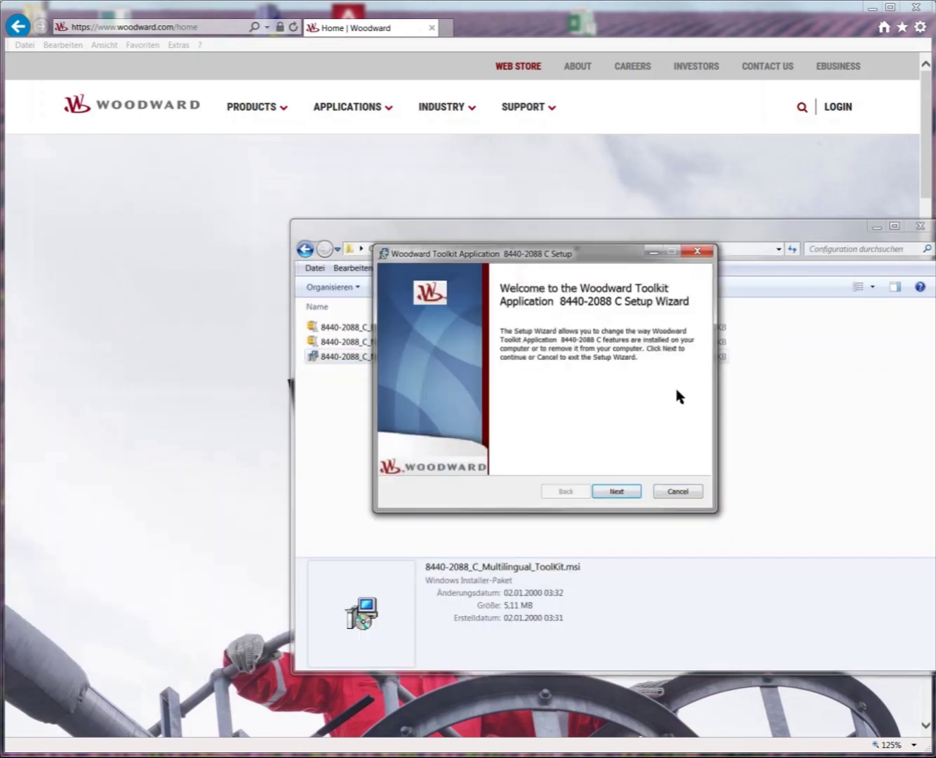
{"action": "left_click", "coordinate": [721, 492]}
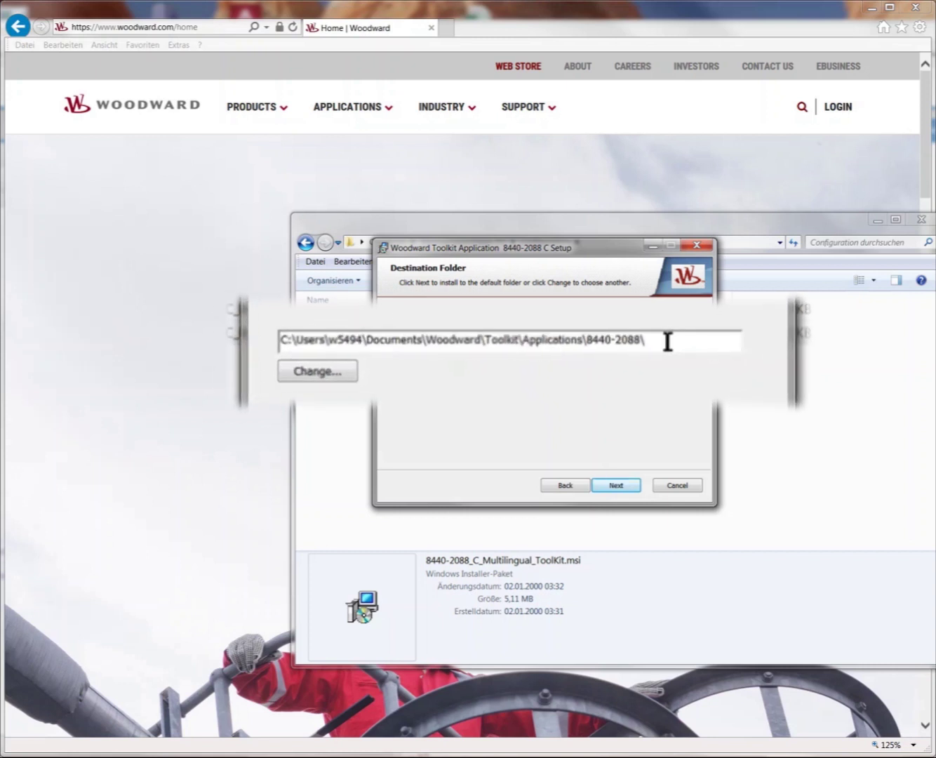
{"action": "left_click_drag", "start_coordinate": [637, 355], "coordinate": [369, 355]}
{"action": "left_click", "coordinate": [671, 353]}
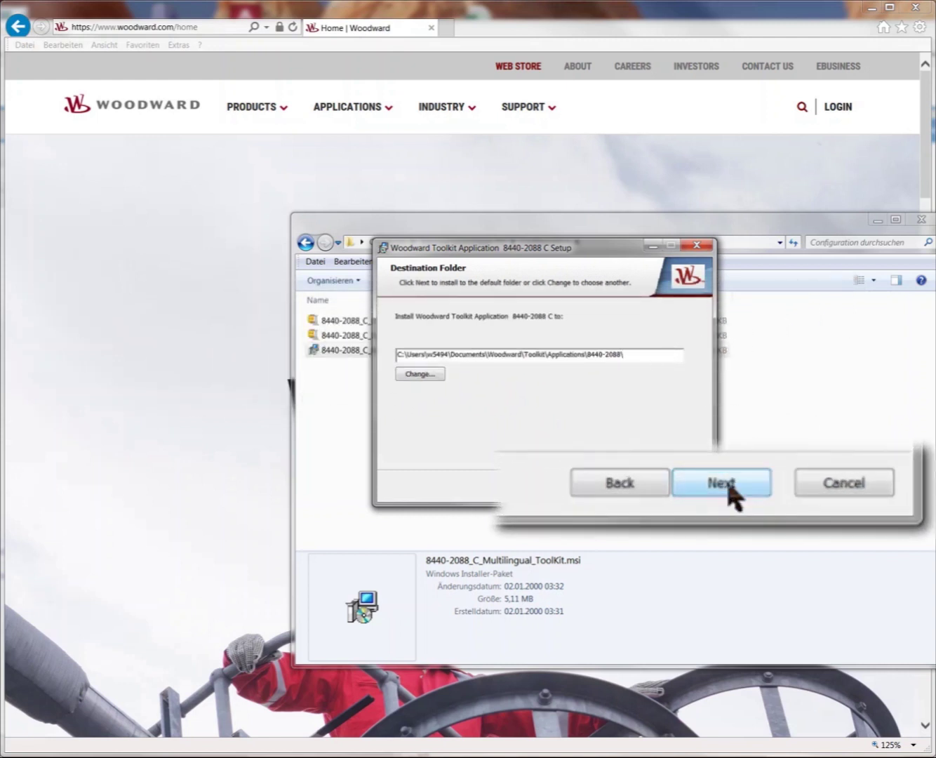
{"action": "left_click", "coordinate": [728, 488]}
{"action": "left_click", "coordinate": [720, 484]}
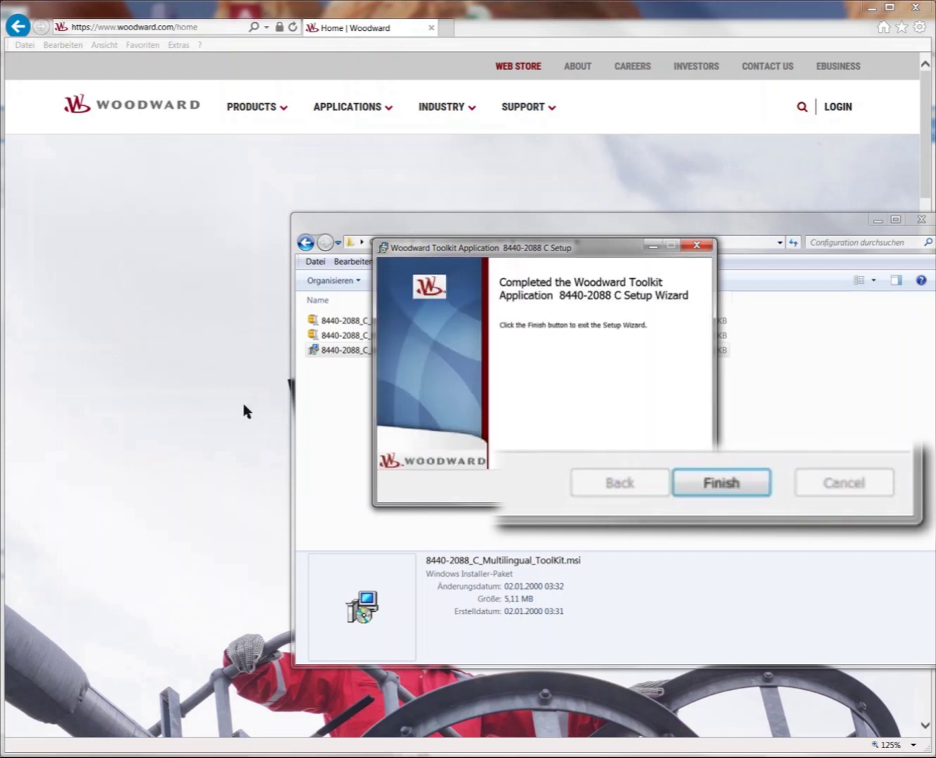
{"action": "left_click", "coordinate": [721, 483]}
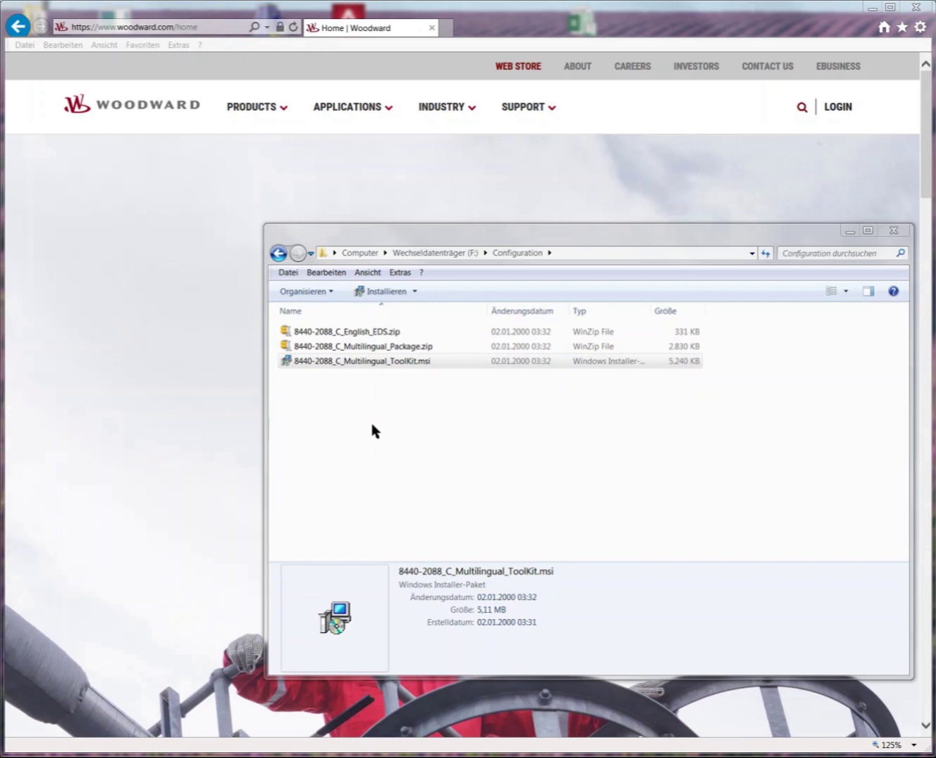
{"action": "left_click", "coordinate": [285, 258]}
Run 9927-2579_NEW.exe from the Driver folder and complete the USB driver installation wizard.
{"action": "left_click", "coordinate": [280, 254]}
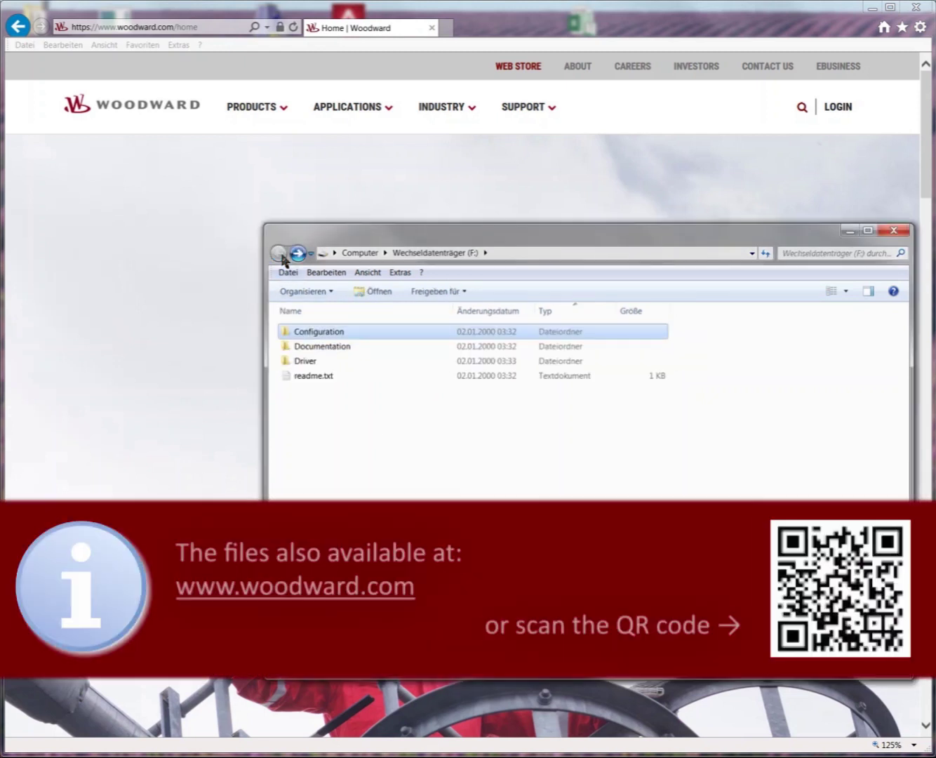
{"action": "double_click", "coordinate": [340, 362]}
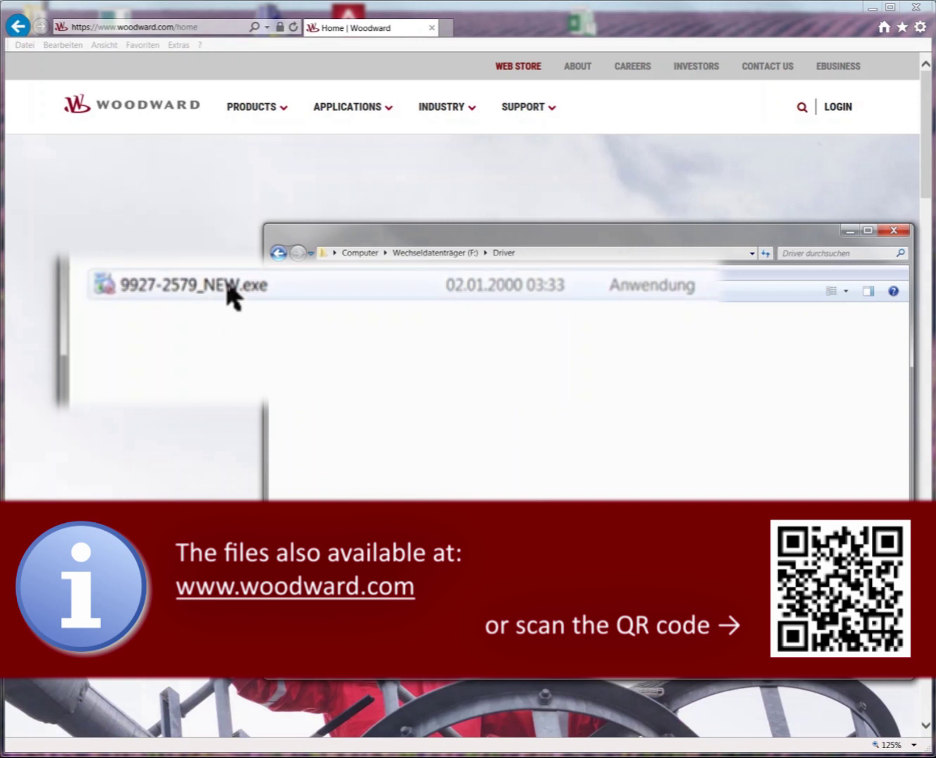
{"action": "double_click", "coordinate": [352, 336]}
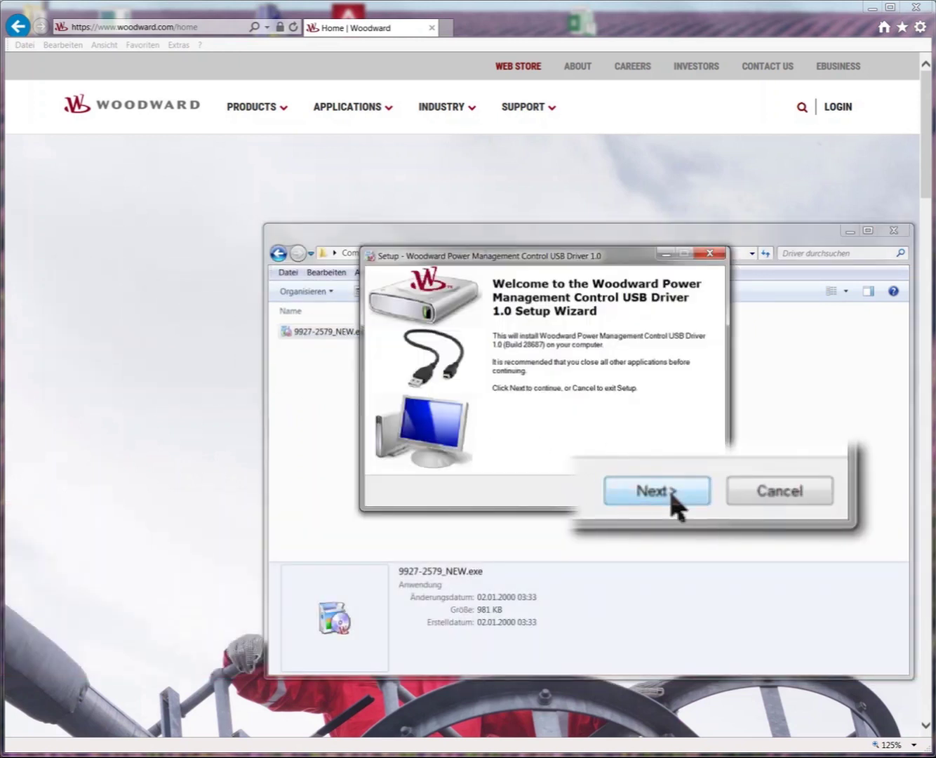
{"action": "left_click", "coordinate": [635, 494]}
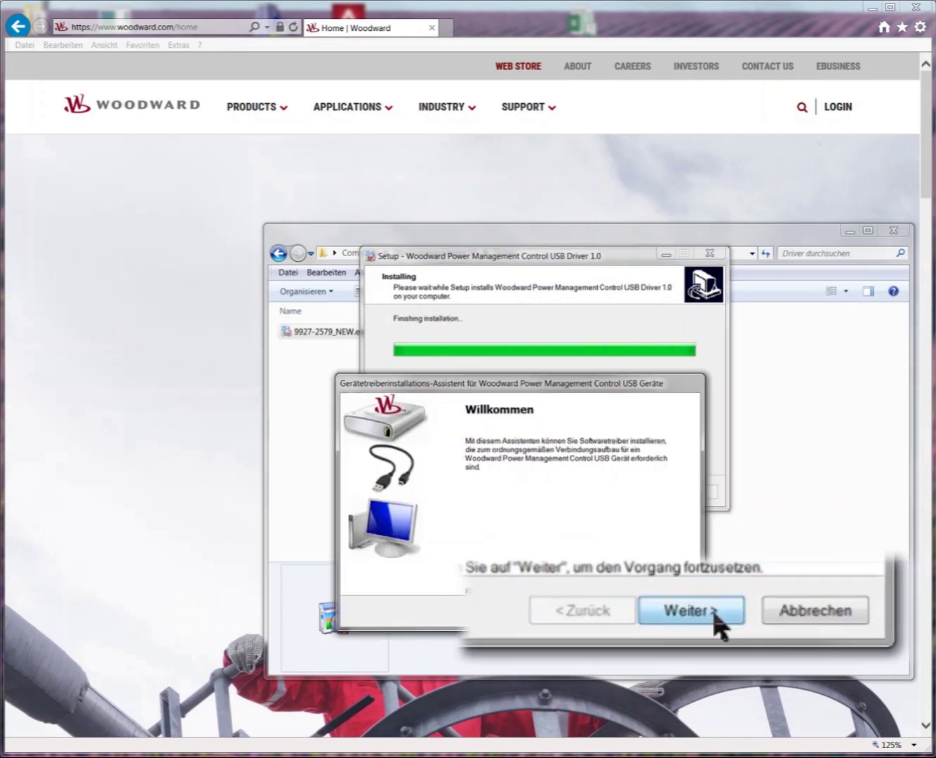
{"action": "left_click", "coordinate": [712, 609]}
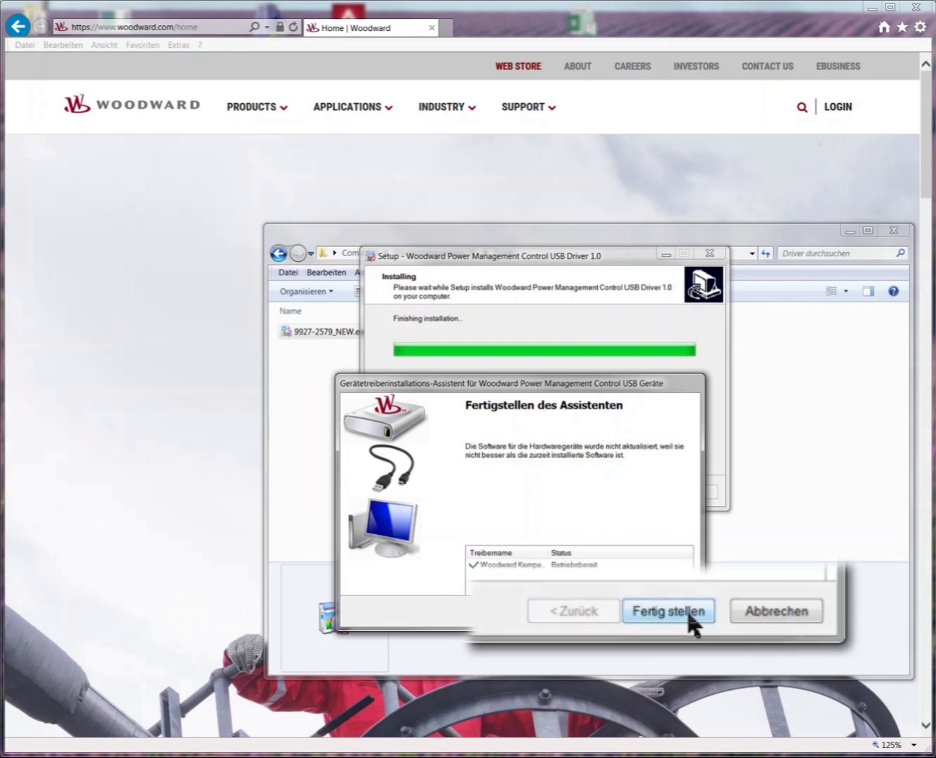
{"action": "left_click", "coordinate": [617, 616]}
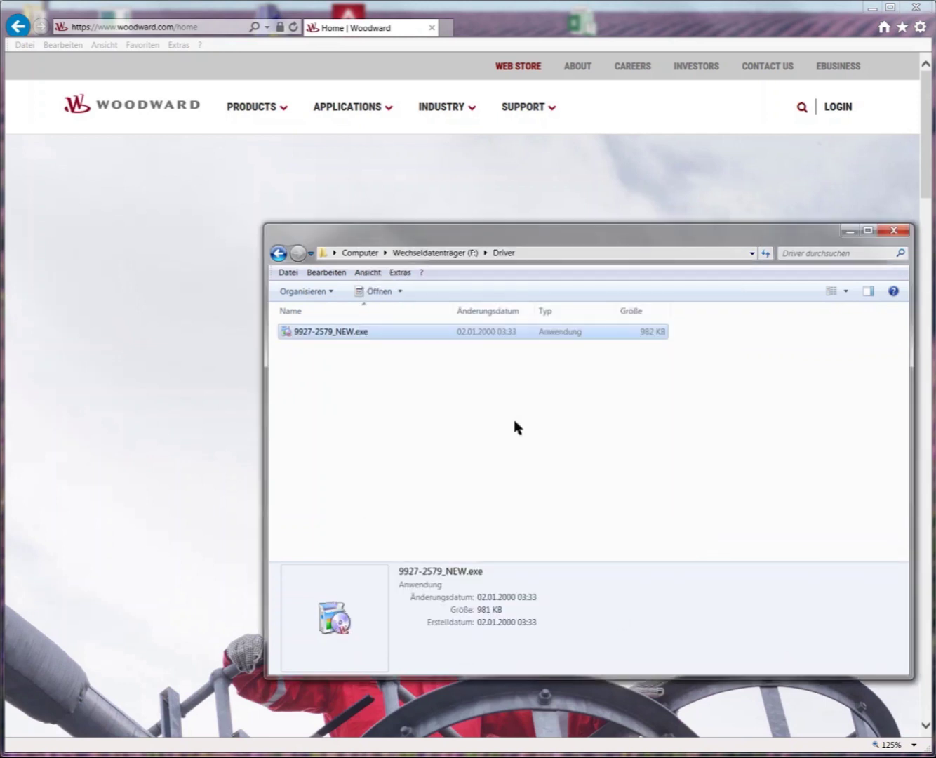
Close the drive window and find WW Power Management Control (COM4) in Device Manager.
{"action": "left_click", "coordinate": [445, 257]}
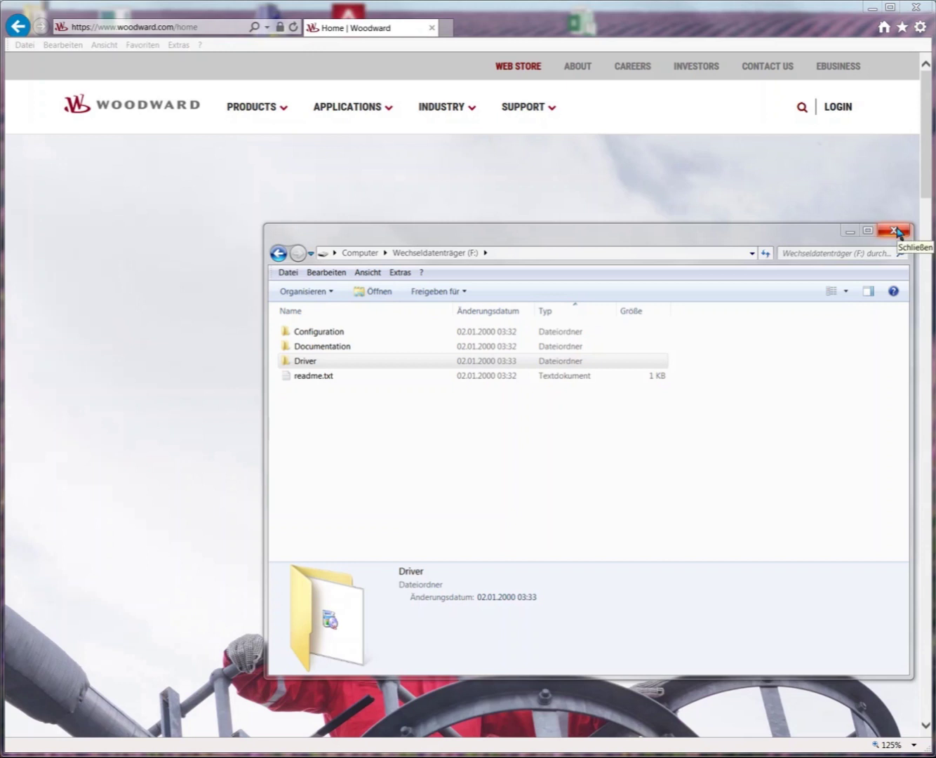
{"action": "left_click", "coordinate": [893, 231]}
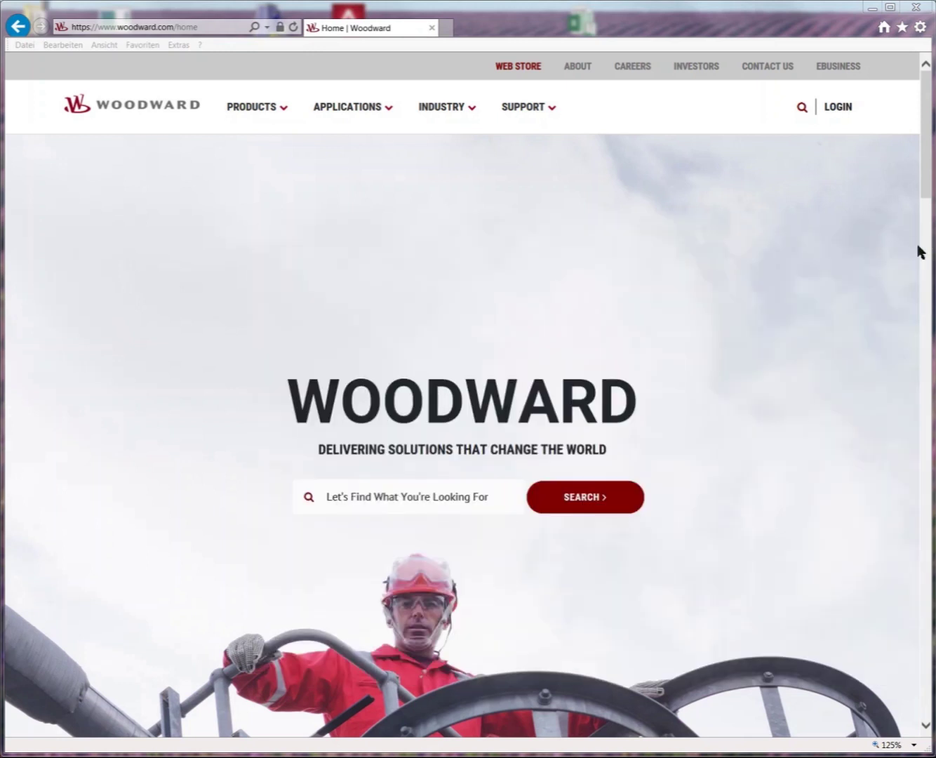
{"action": "left_click_drag", "start_coordinate": [935, 273], "coordinate": [612, 217]}
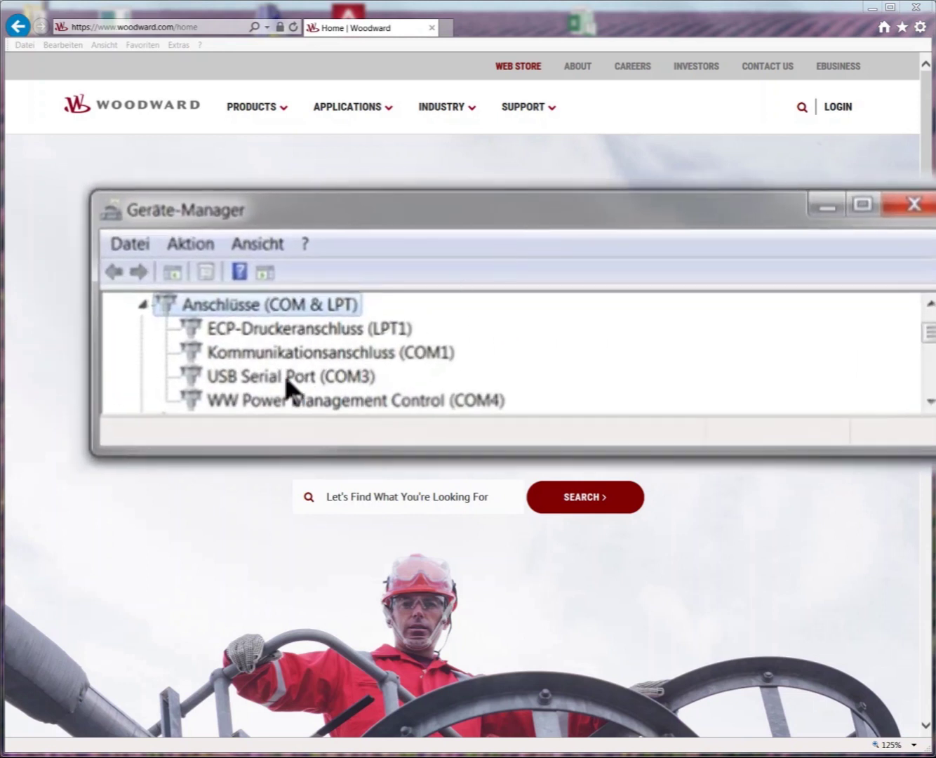
{"action": "left_click", "coordinate": [273, 404]}
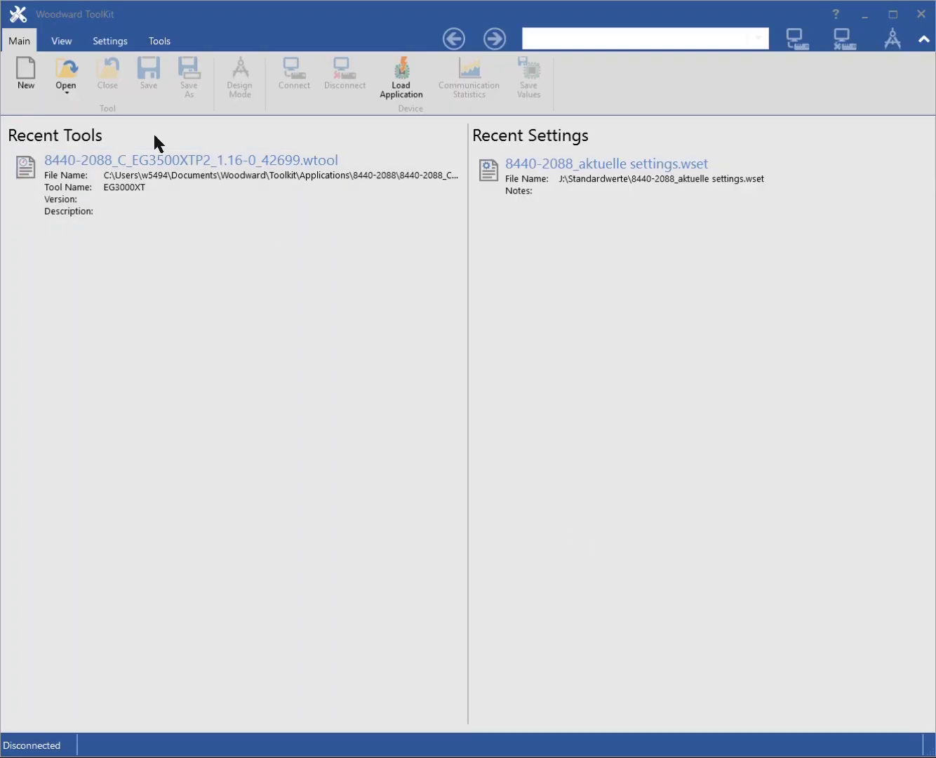
Open 8440-2088_C_EG3500XTP2_1.16-0_42699.wtool from the Applications\8440-2088 folder.
{"action": "left_click", "coordinate": [65, 72]}
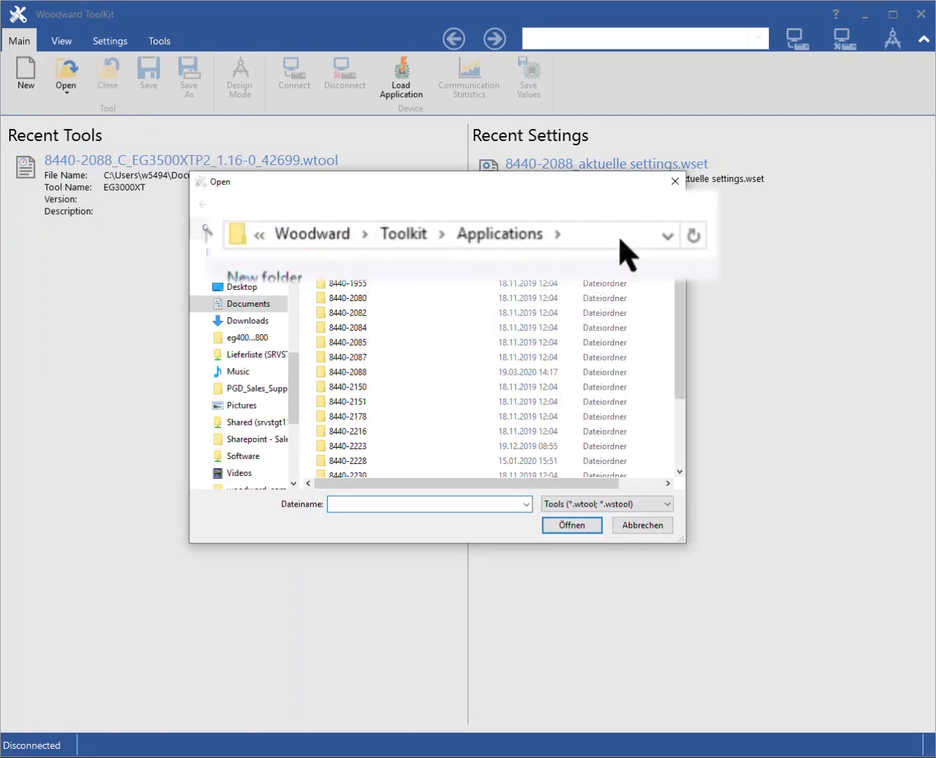
{"action": "left_click", "coordinate": [646, 242]}
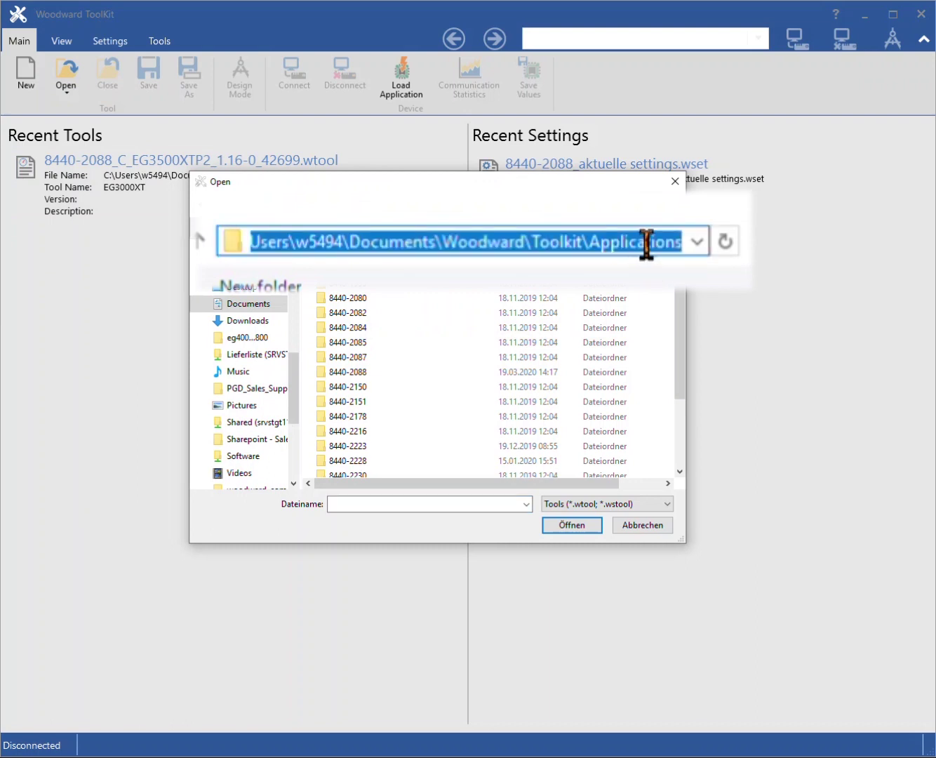
{"action": "key", "text": "ctrl+v"}
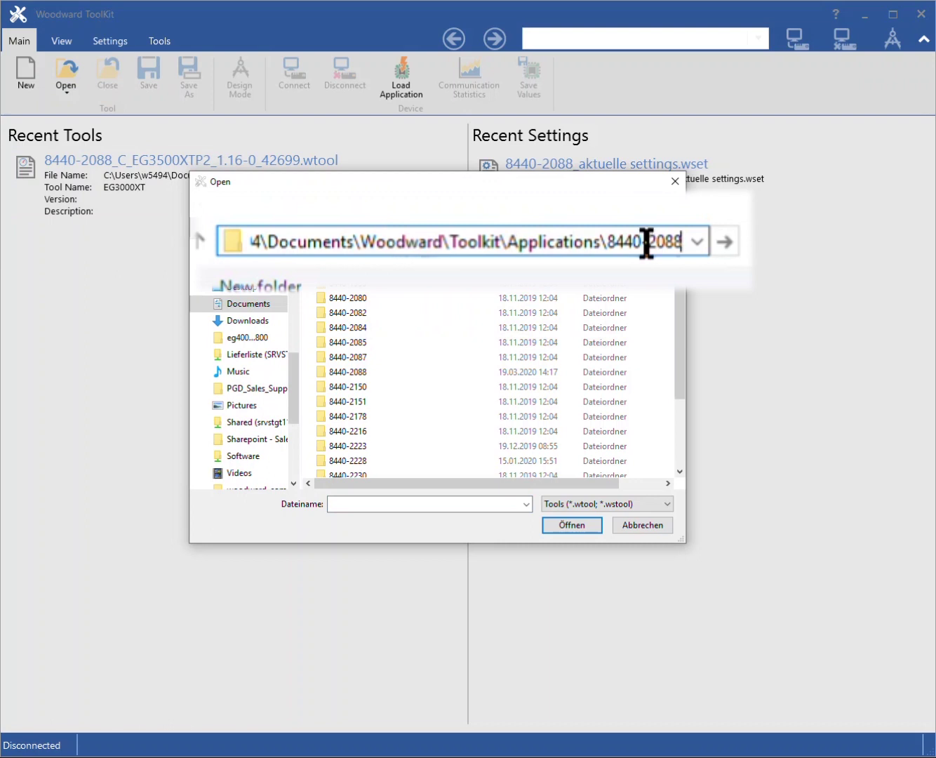
{"action": "key", "text": "Return"}
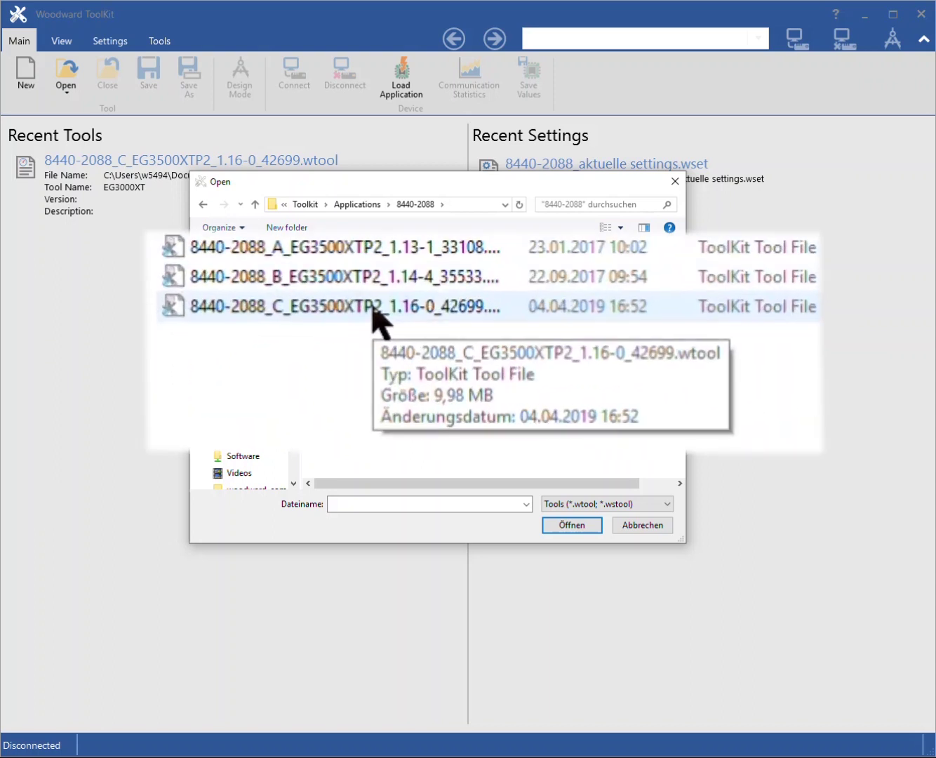
{"action": "left_click", "coordinate": [373, 309]}
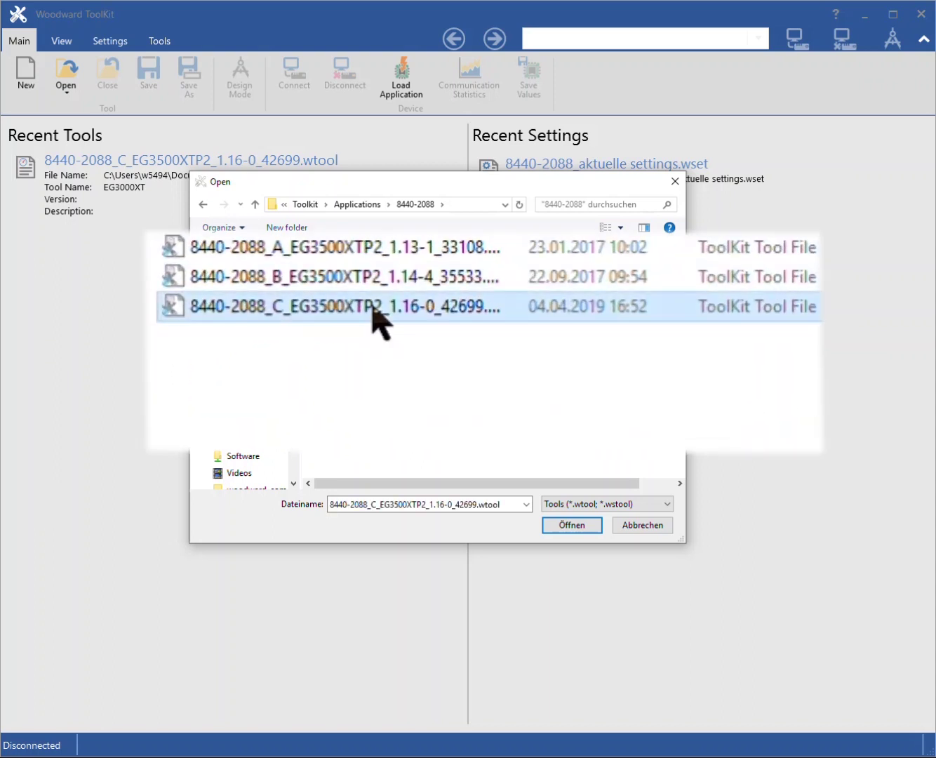
{"action": "double_click", "coordinate": [372, 309]}
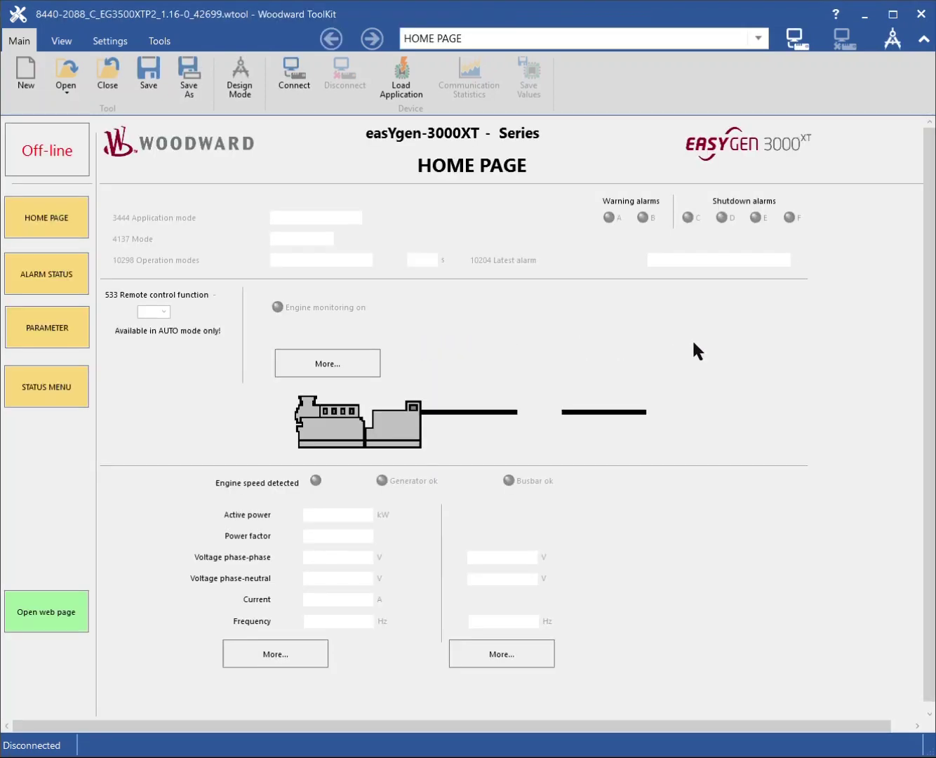
Connect to the device on COM4 with the baud rate kept on AutoDetection.
{"action": "left_click", "coordinate": [796, 42]}
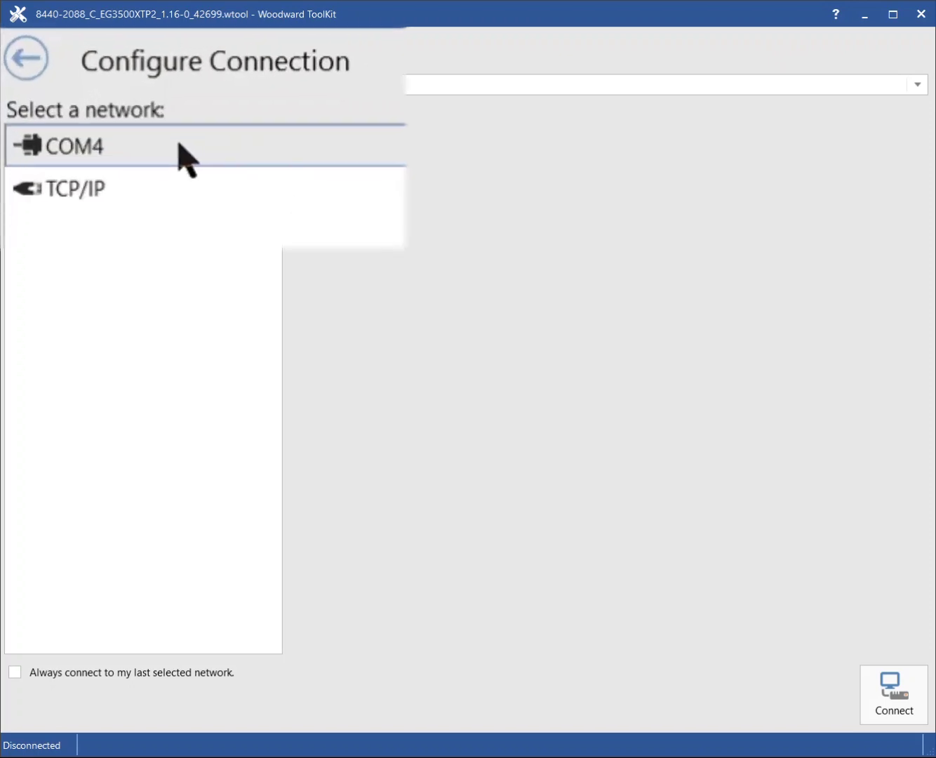
{"action": "left_click", "coordinate": [92, 85]}
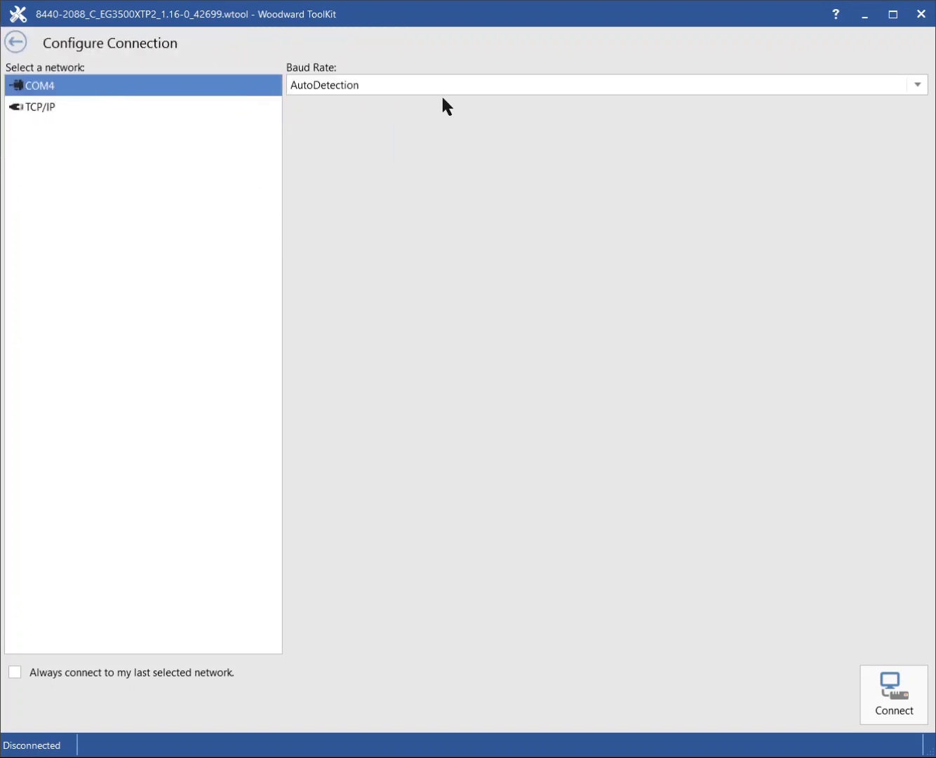
{"action": "left_click", "coordinate": [468, 89]}
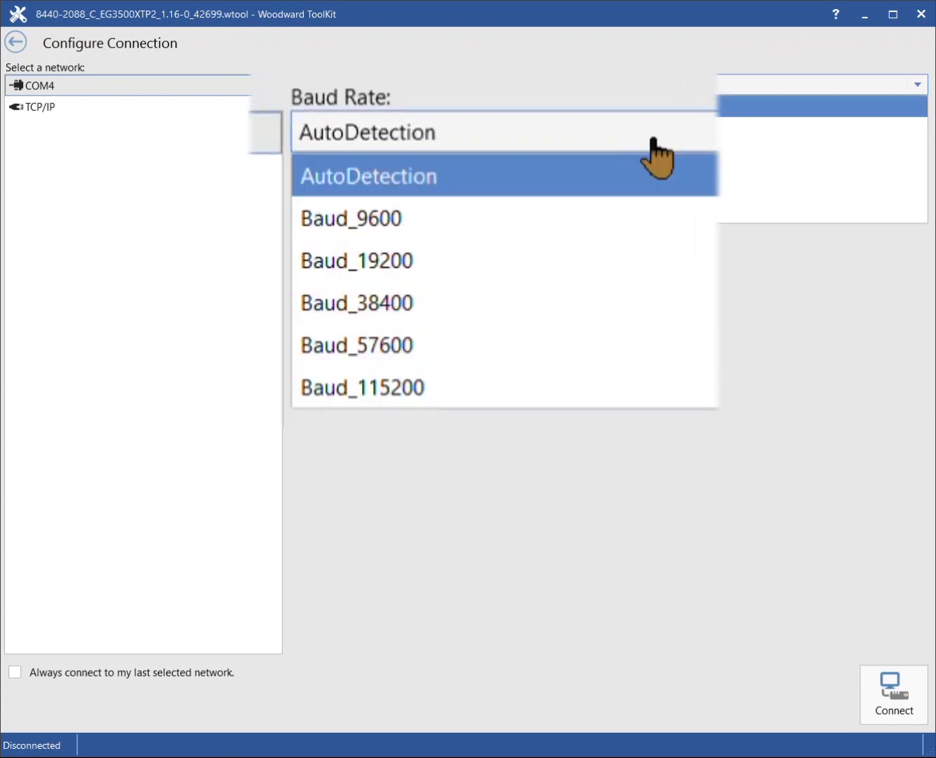
{"action": "left_click", "coordinate": [467, 90]}
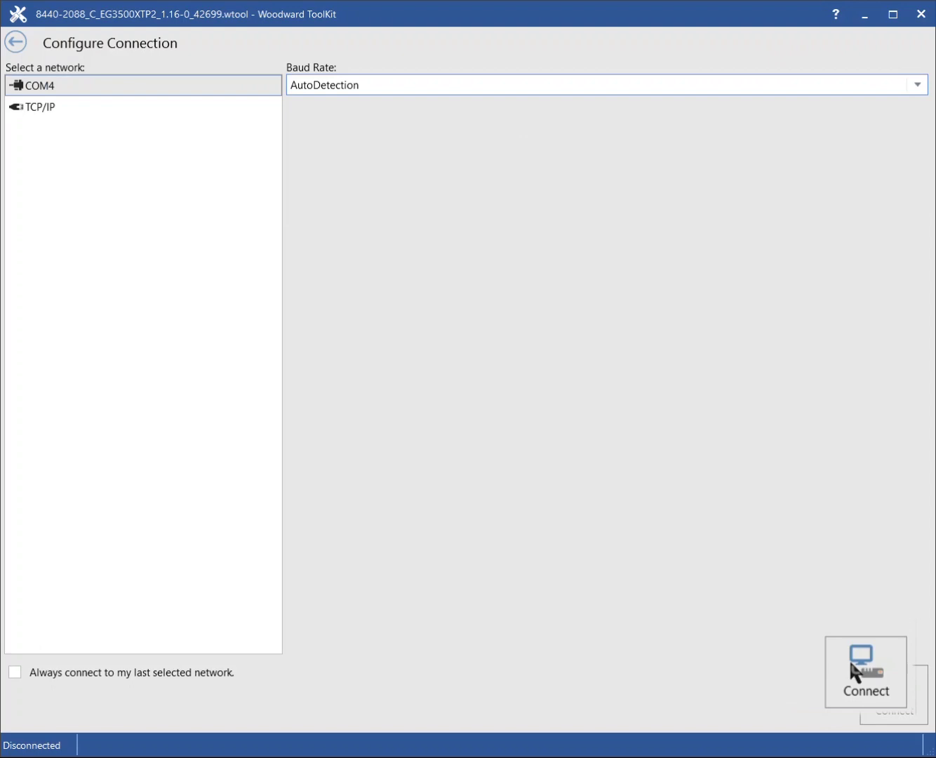
{"action": "left_click", "coordinate": [912, 697]}
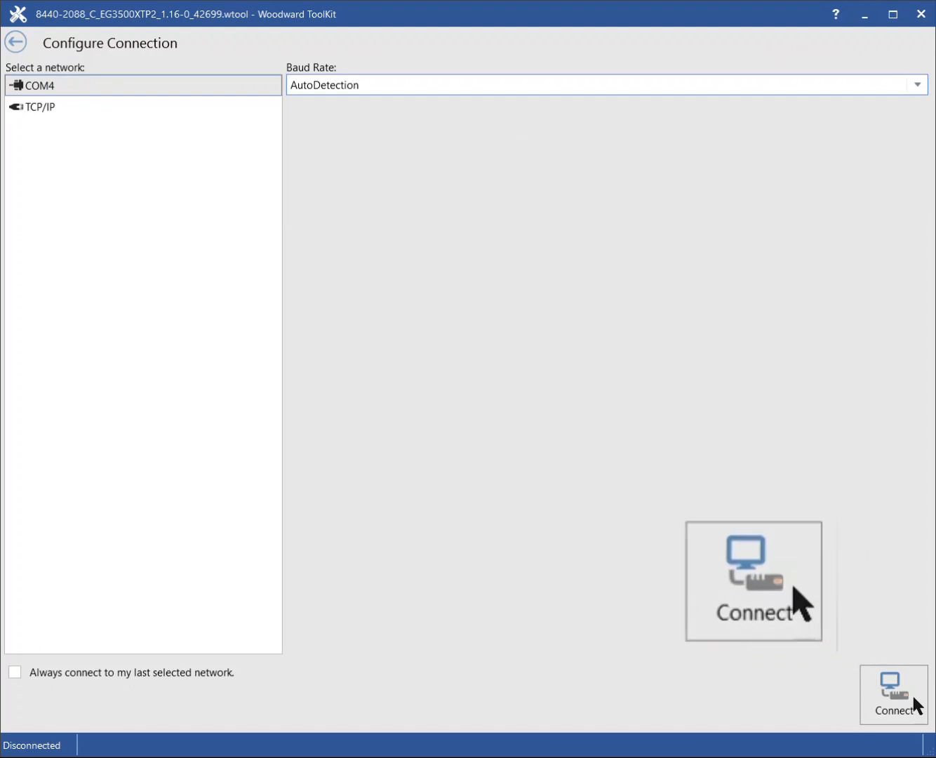
{"action": "left_click", "coordinate": [912, 698]}
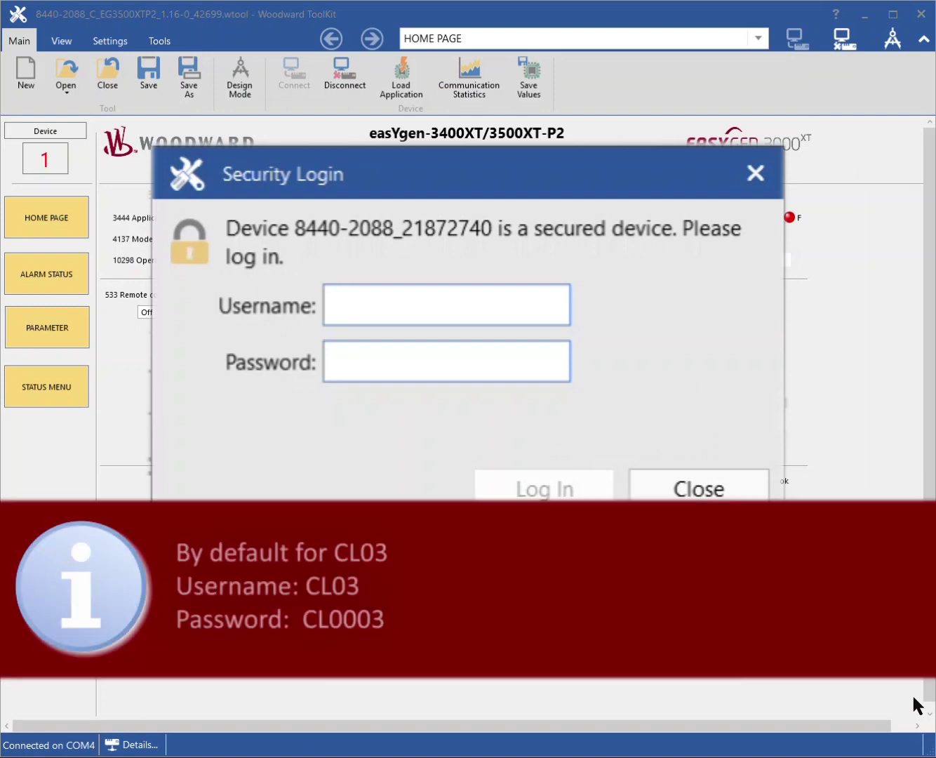
Log in at the Security Login prompt with the default username and password.
{"action": "type", "text": "CL03"}
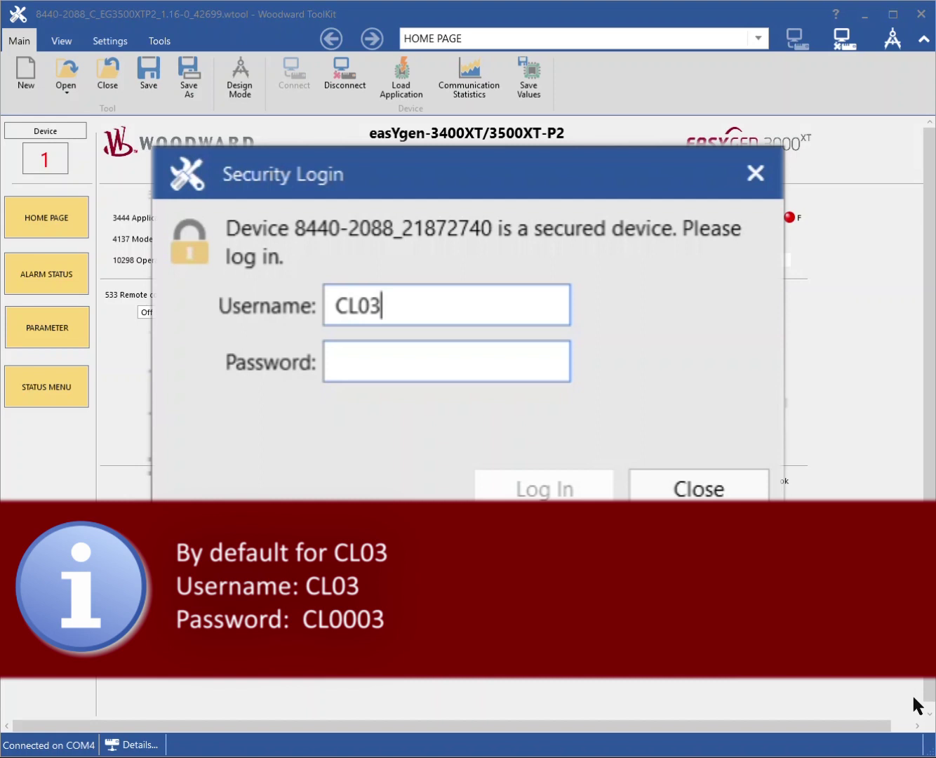
{"action": "key", "text": "Tab"}
{"action": "type", "text": "CL0003"}
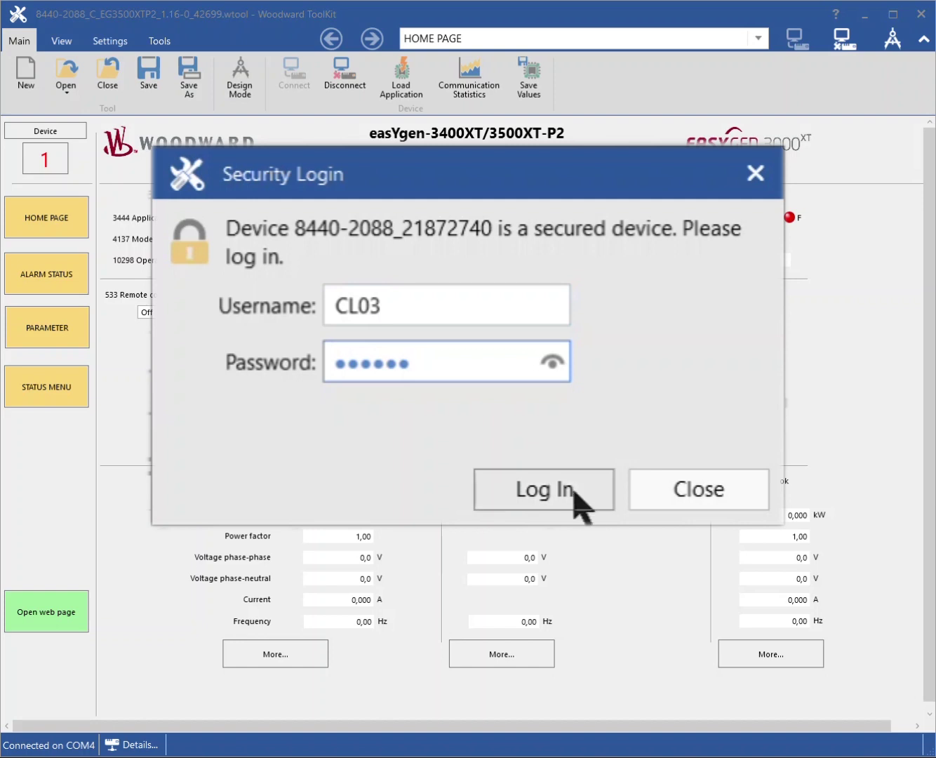
{"action": "left_click", "coordinate": [547, 502]}
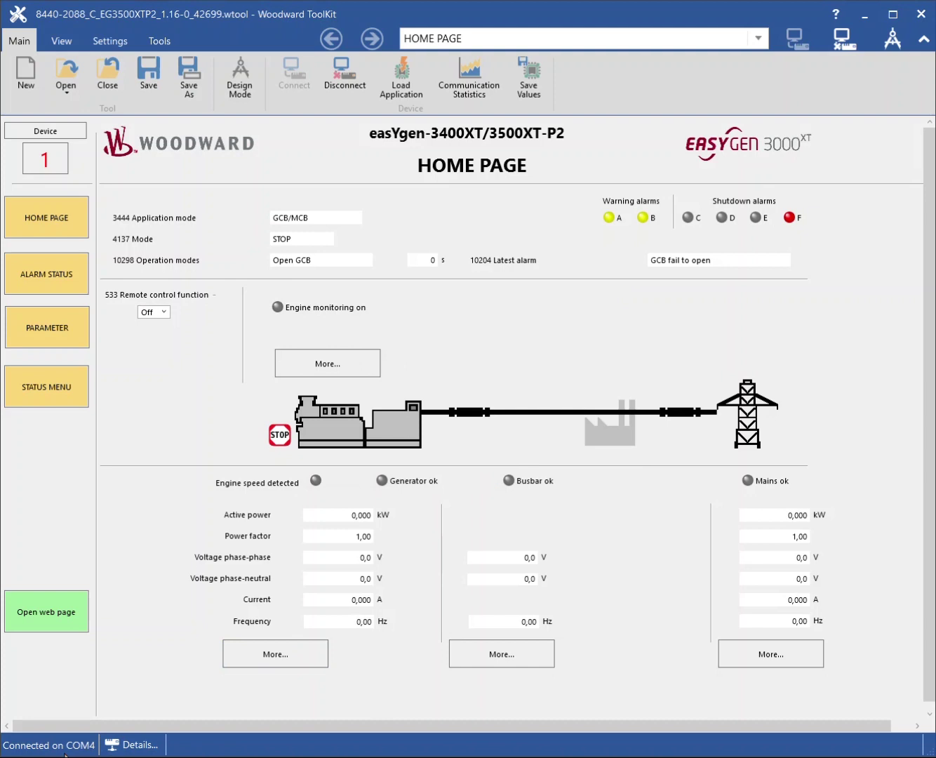
{"action": "left_click", "coordinate": [150, 747]}
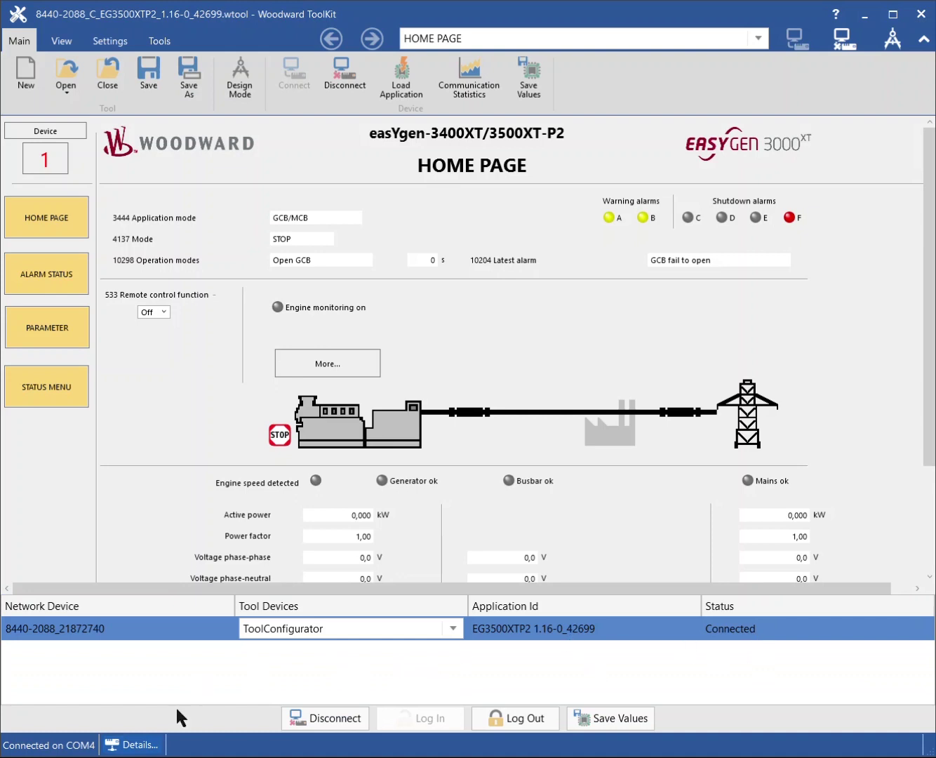
{"action": "left_click", "coordinate": [133, 749]}
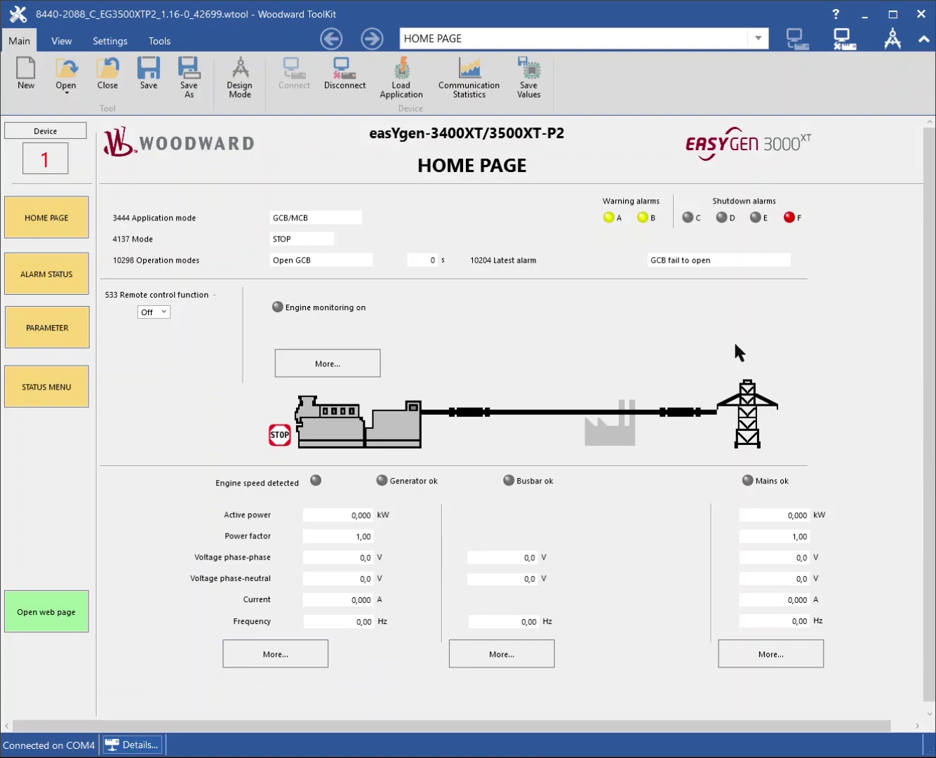